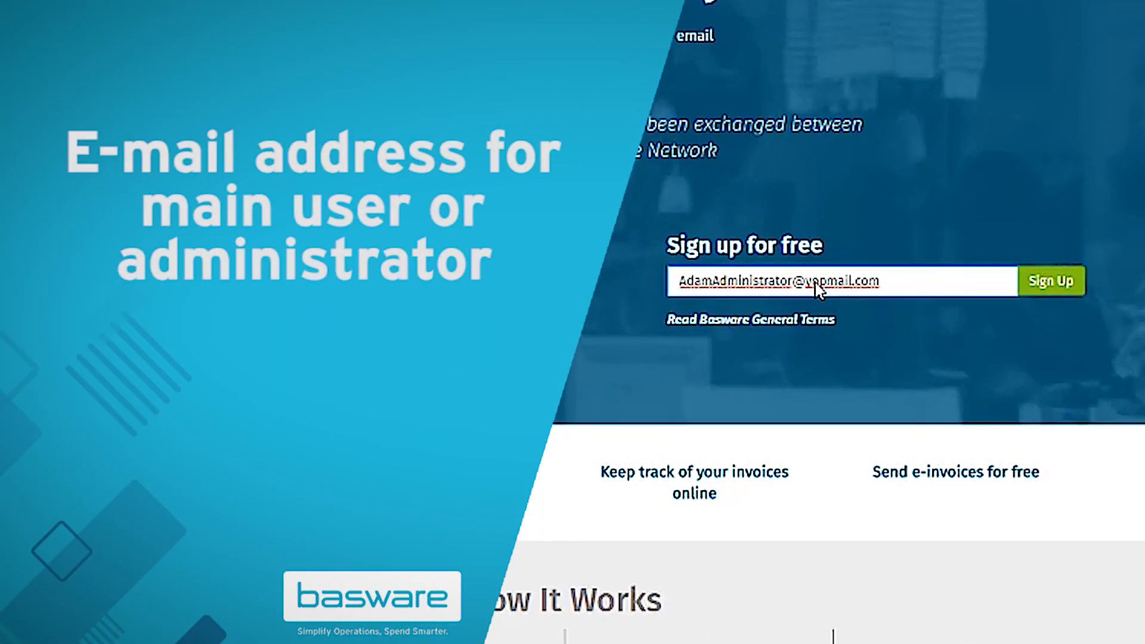
- Submit the administrator's e-mail address in the 'Sign up for free' box
click(1067, 295)
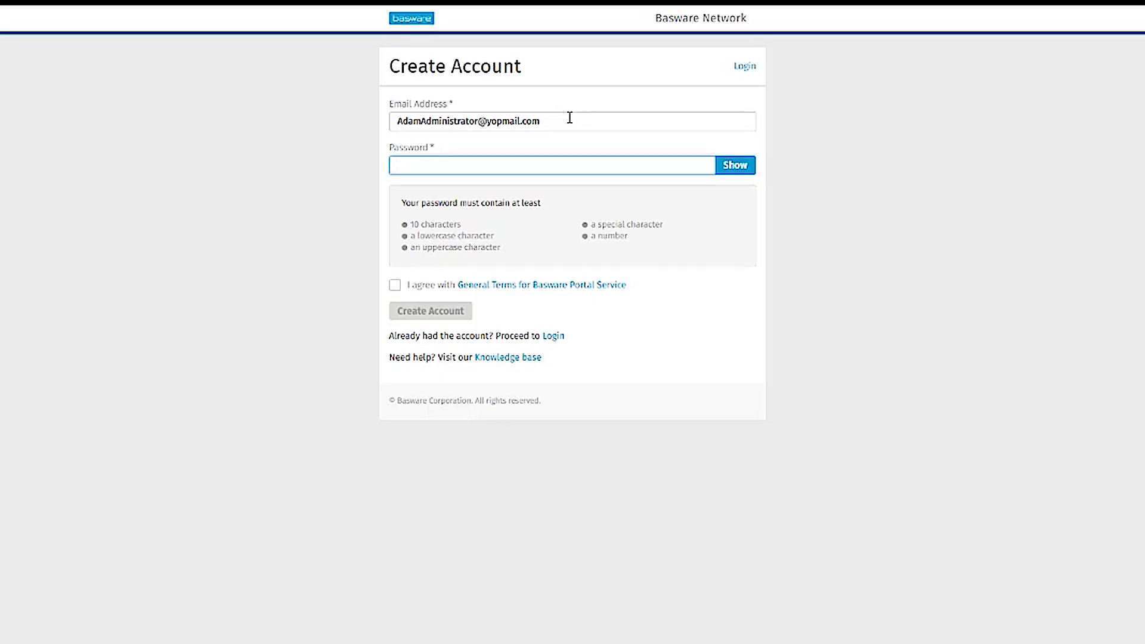
- Enter a secure password and accept the Basware General Terms
key(ctrl+v)
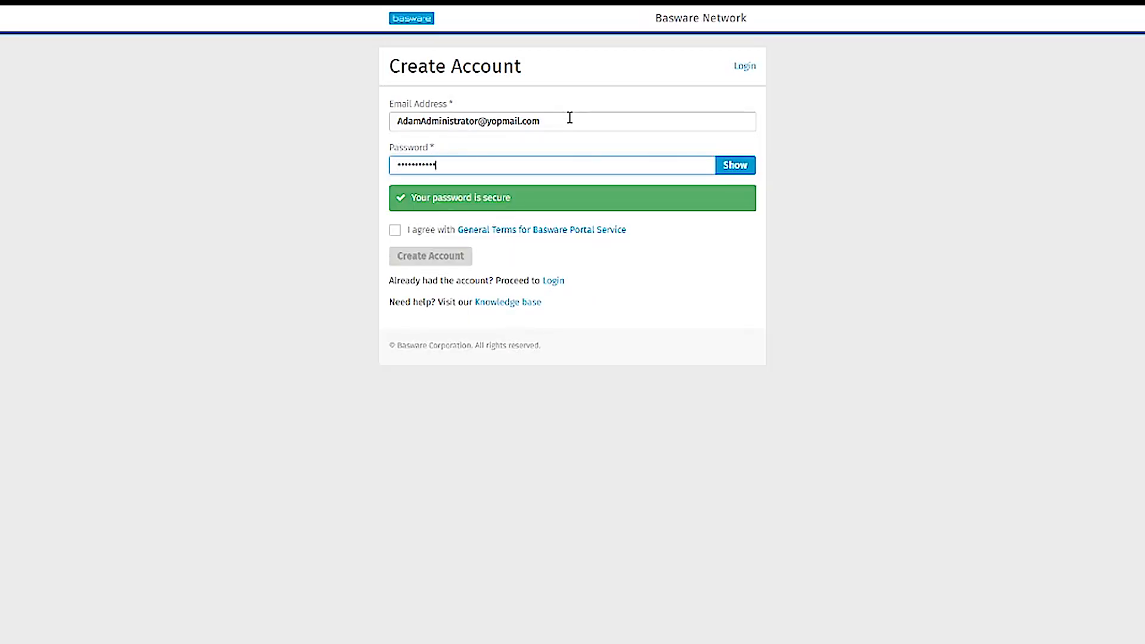
click(395, 231)
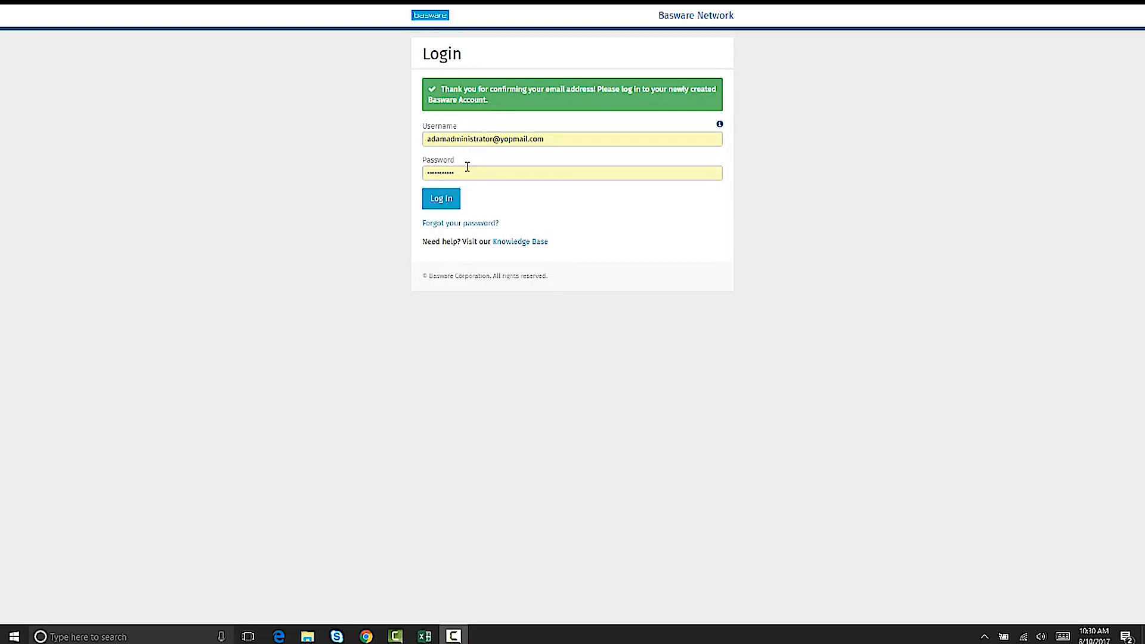
- Log in to the new account and enter the administrator's first name under My Account
click(455, 192)
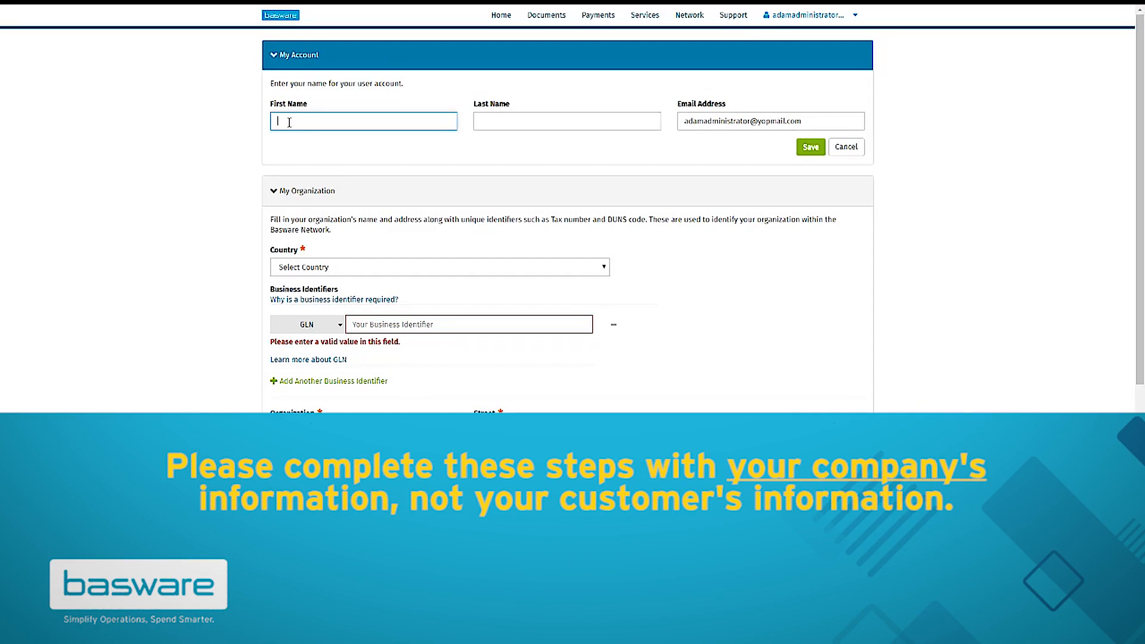
text(Admin)
- Enter the administrator's last name, choose United States as country, and paste the TIN
text(Administrator)
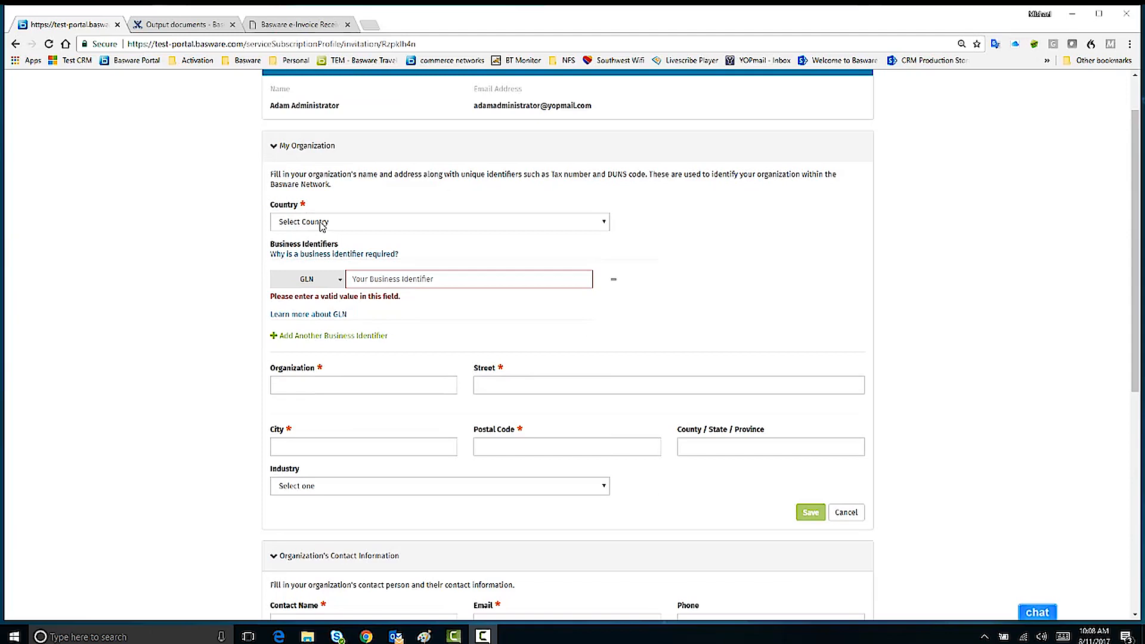
click(322, 222)
key(u)
scroll(360, 460, down, 6)
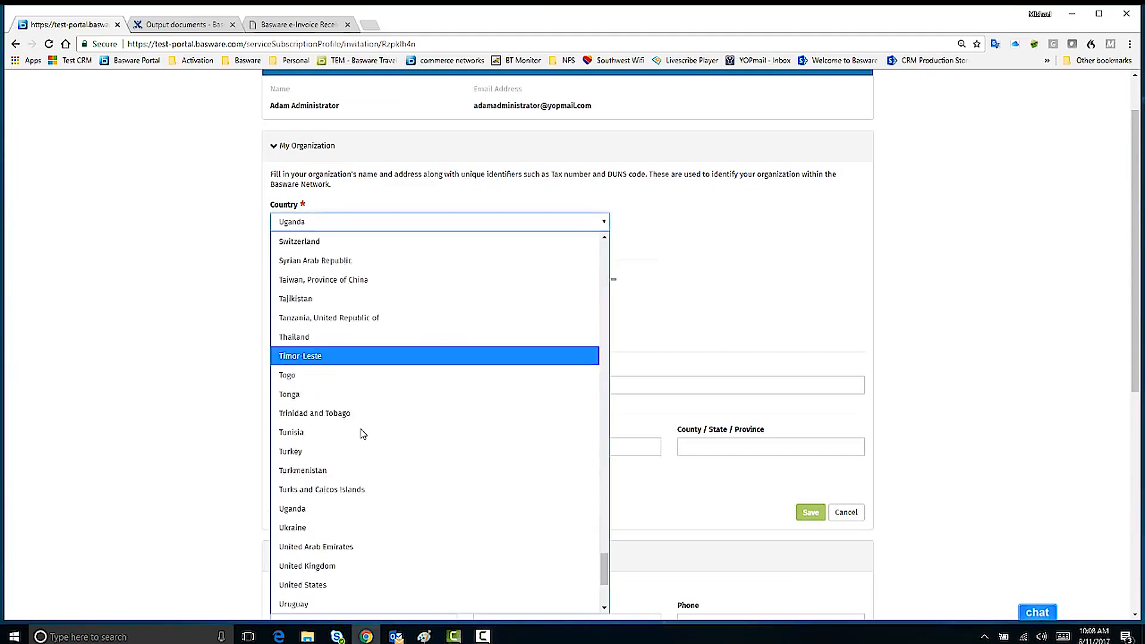
click(366, 376)
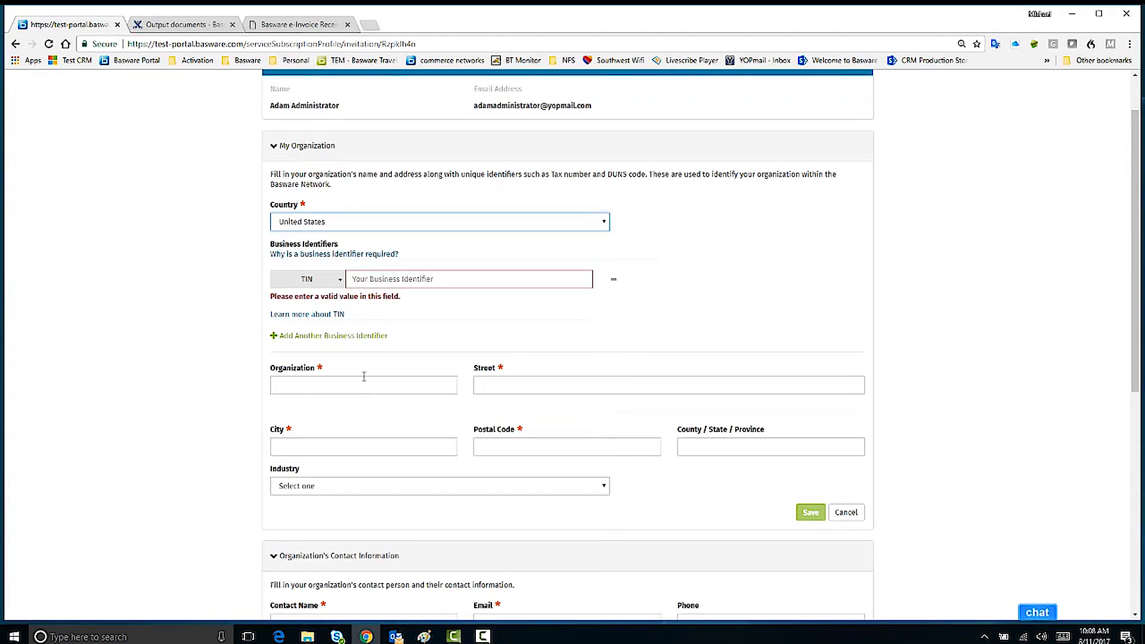
click(390, 273)
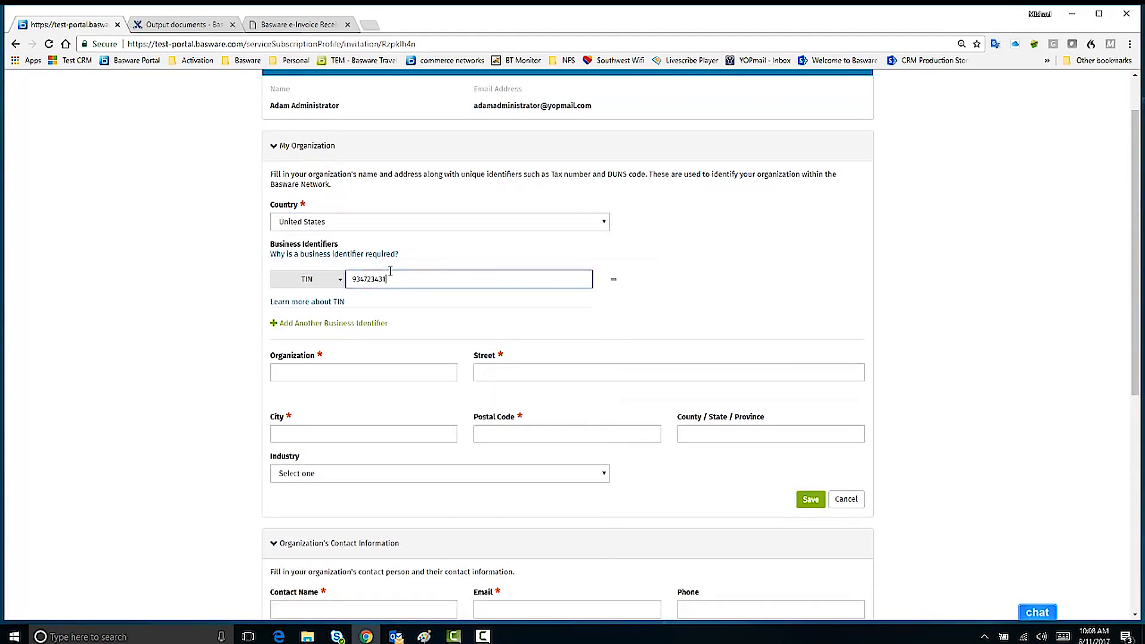
- Enter organization name Acme Inc with its street, city, postal code and state
click(350, 375)
text(Acme Inc)
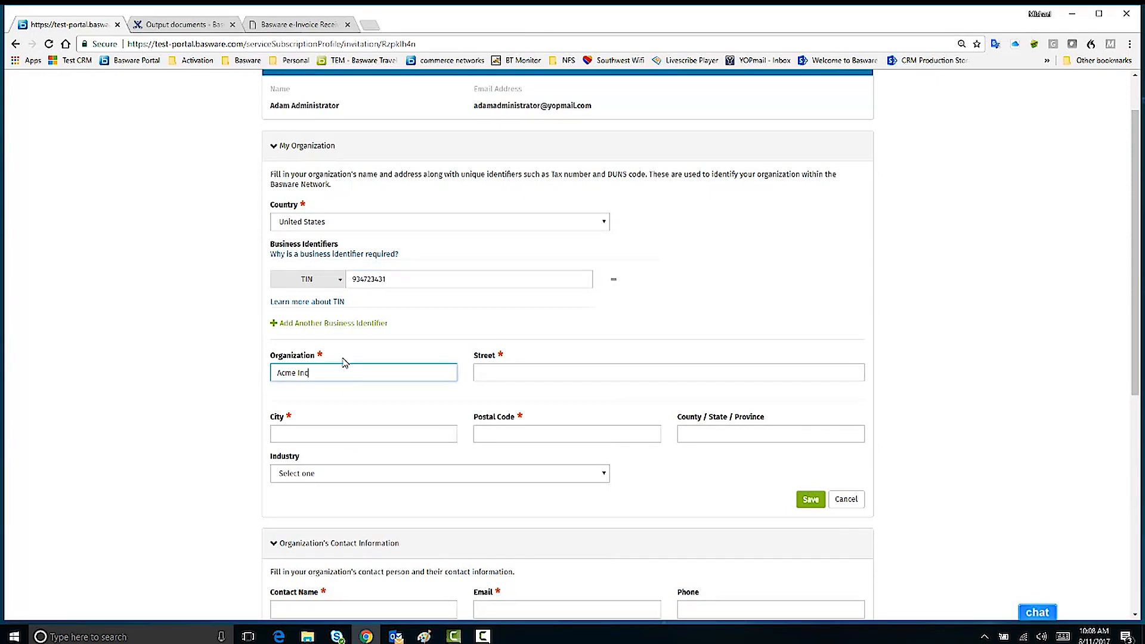
key(Tab)
text(123 Main St)
key(Tab)
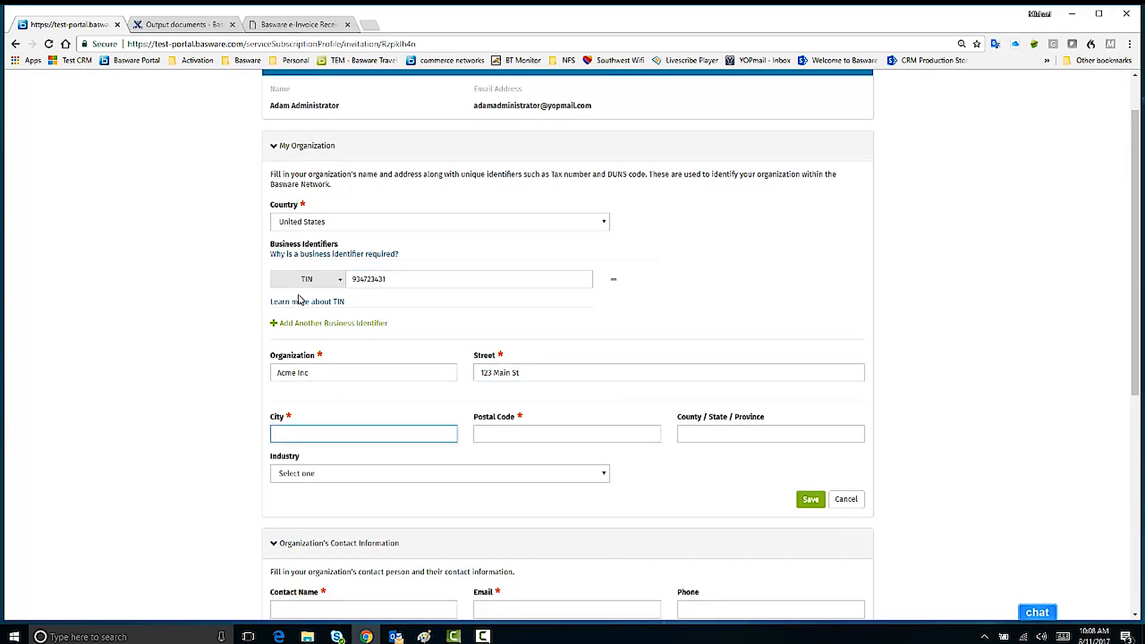
text(San Diego)
key(Tab)
text(03053)
key(Tab)
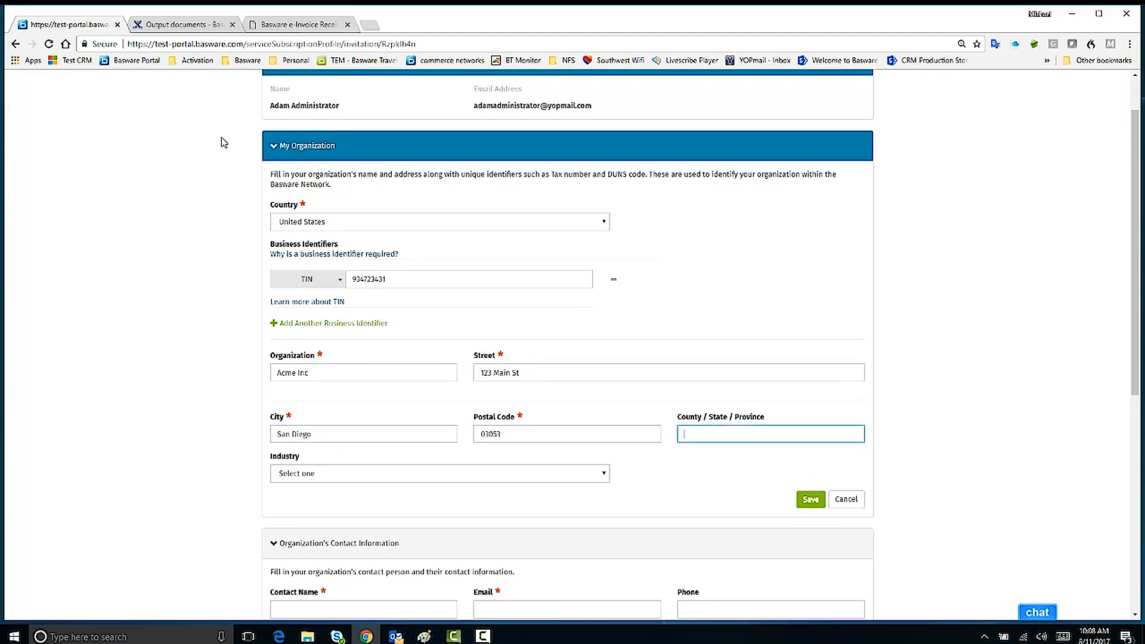
text(CA)
- Choose Utilities as the industry and save the organization details
click(301, 476)
key(Down)
key(Down)
key(Down)
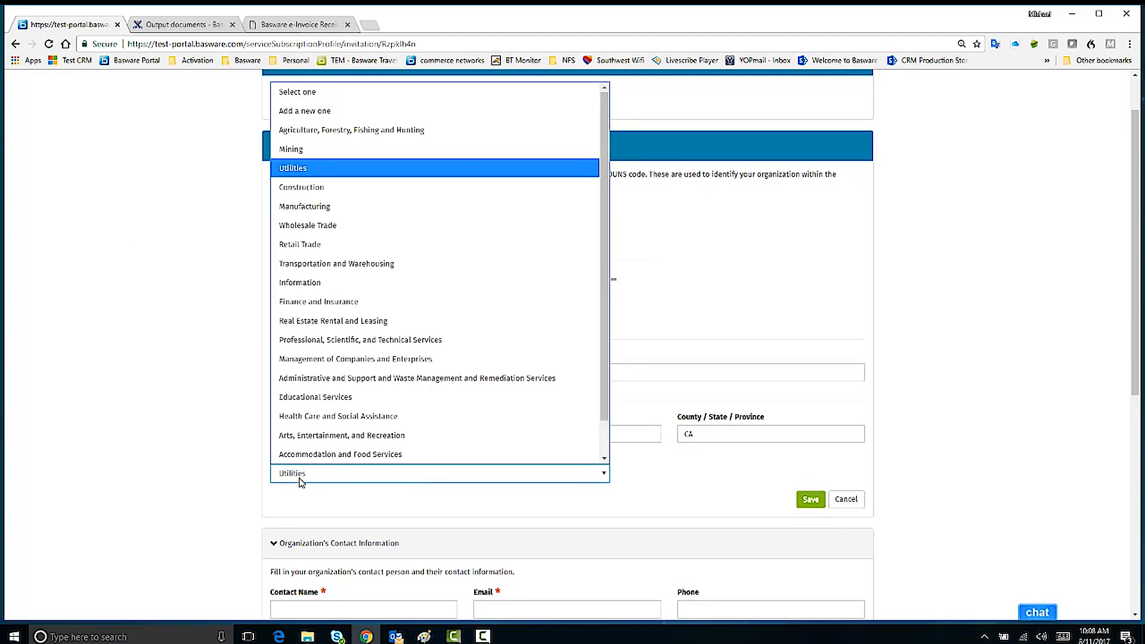
key(Return)
click(811, 500)
click(290, 307)
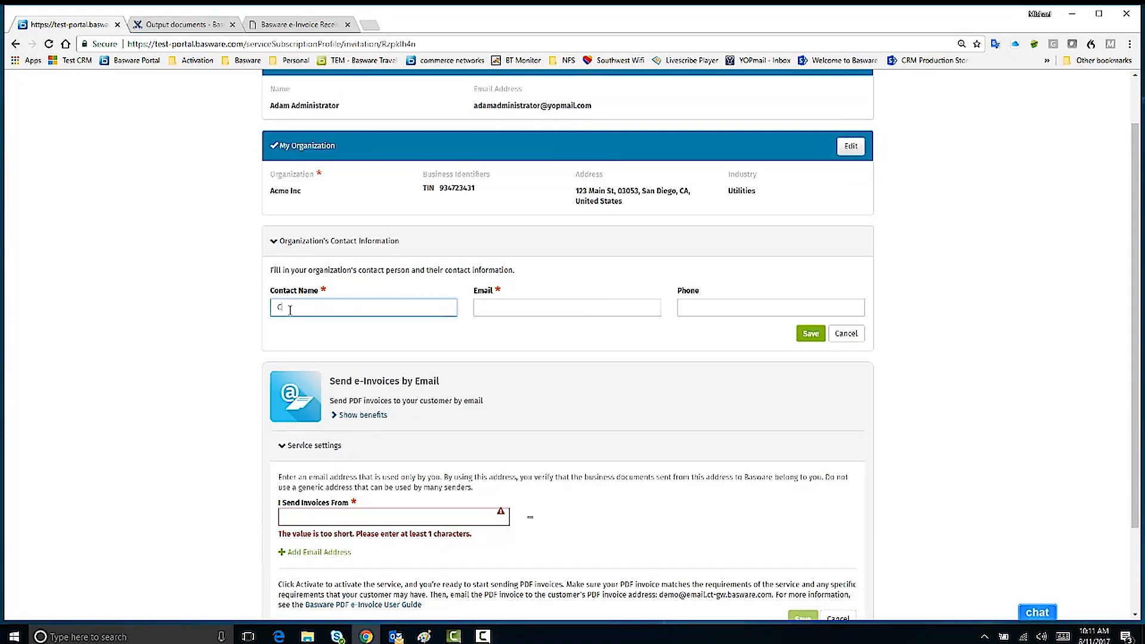
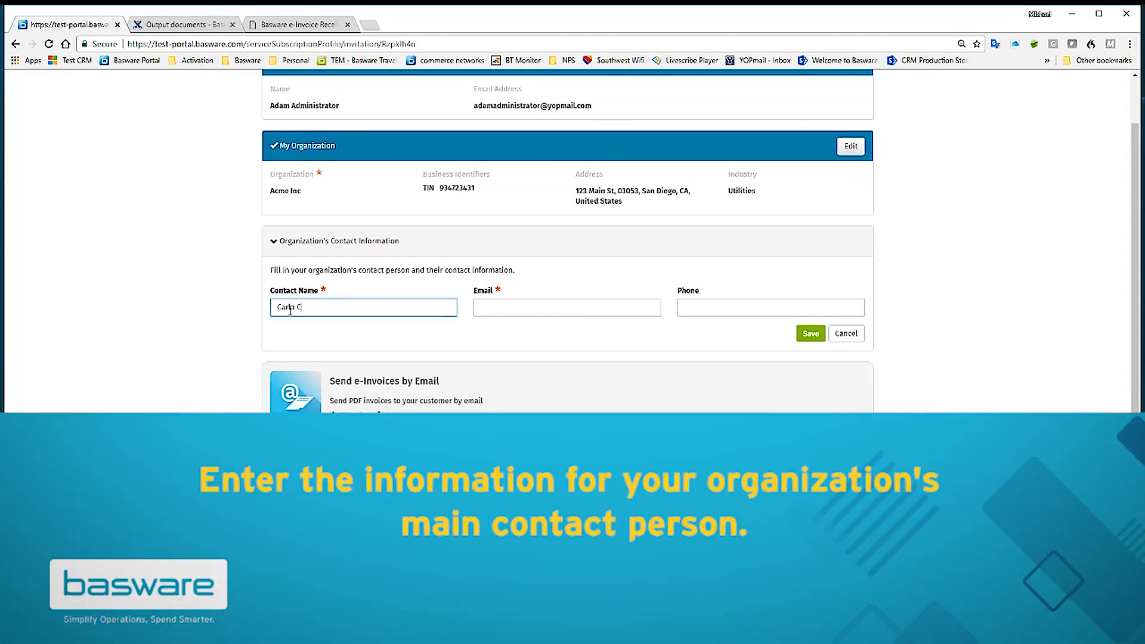
- Save the contact person's name, e-mail and phone, then enter the first sender e-mail address
key(Tab)
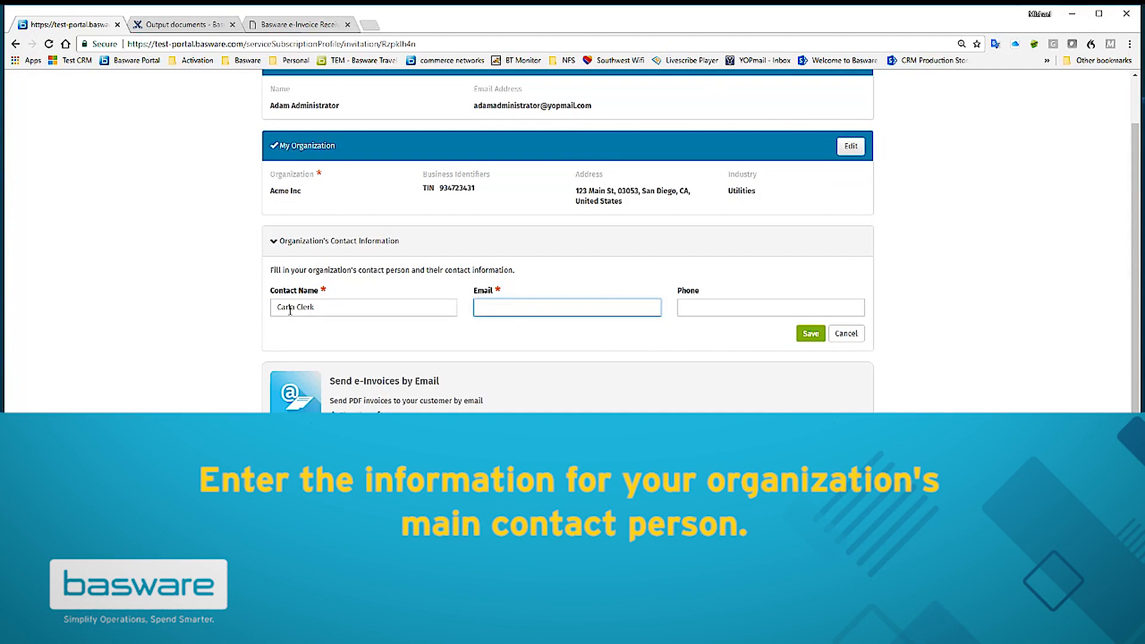
key(Tab)
text(60)
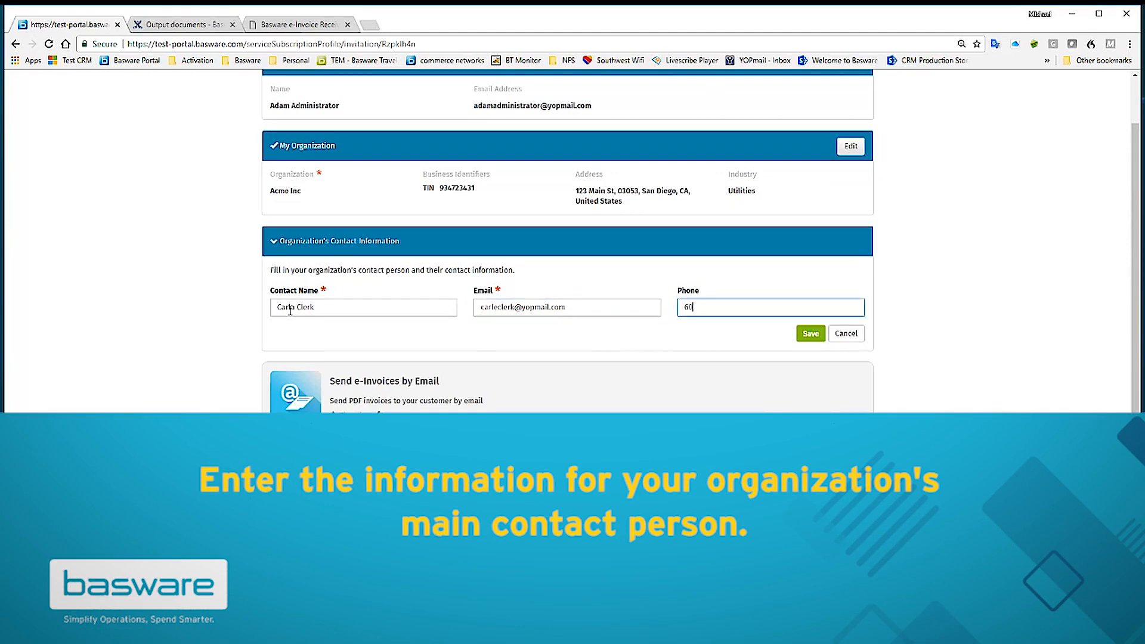
text(35551212)
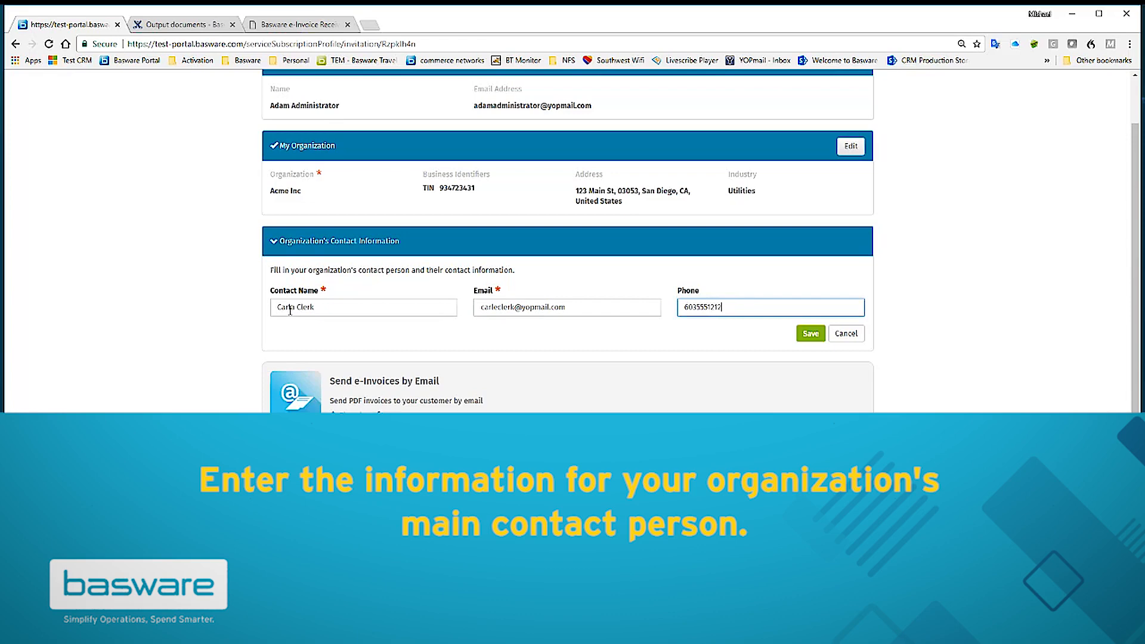
click(811, 333)
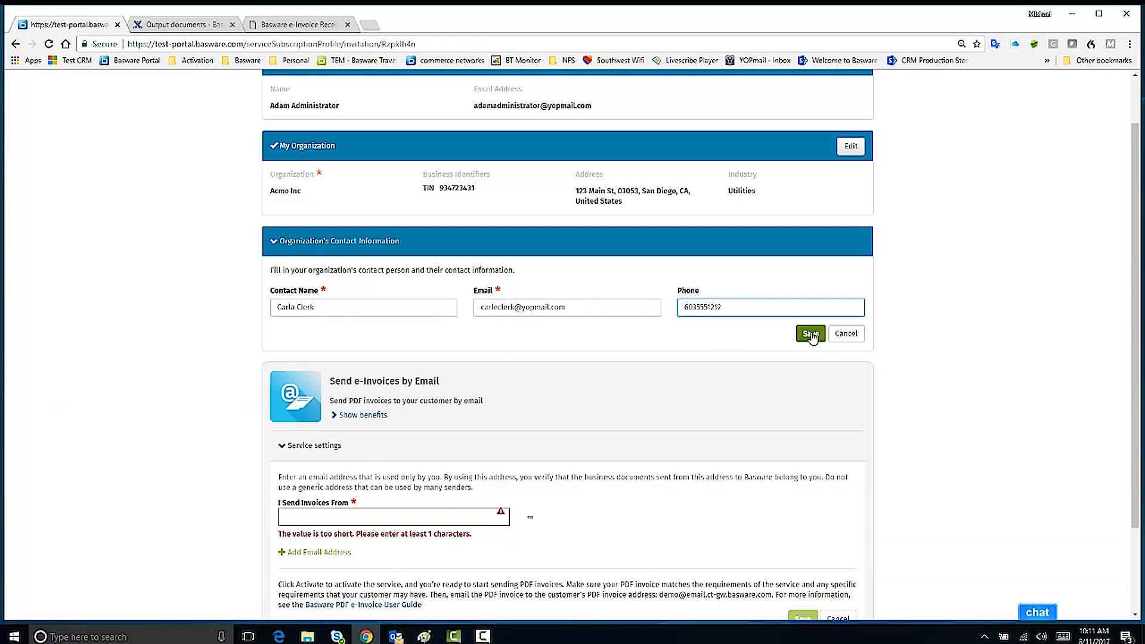
click(293, 469)
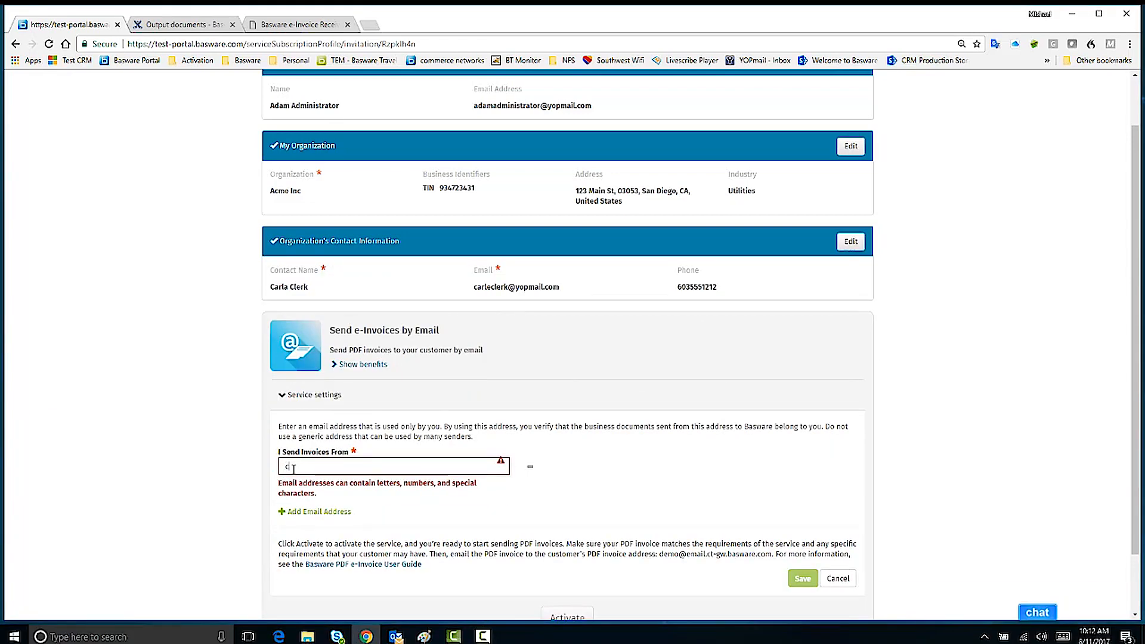
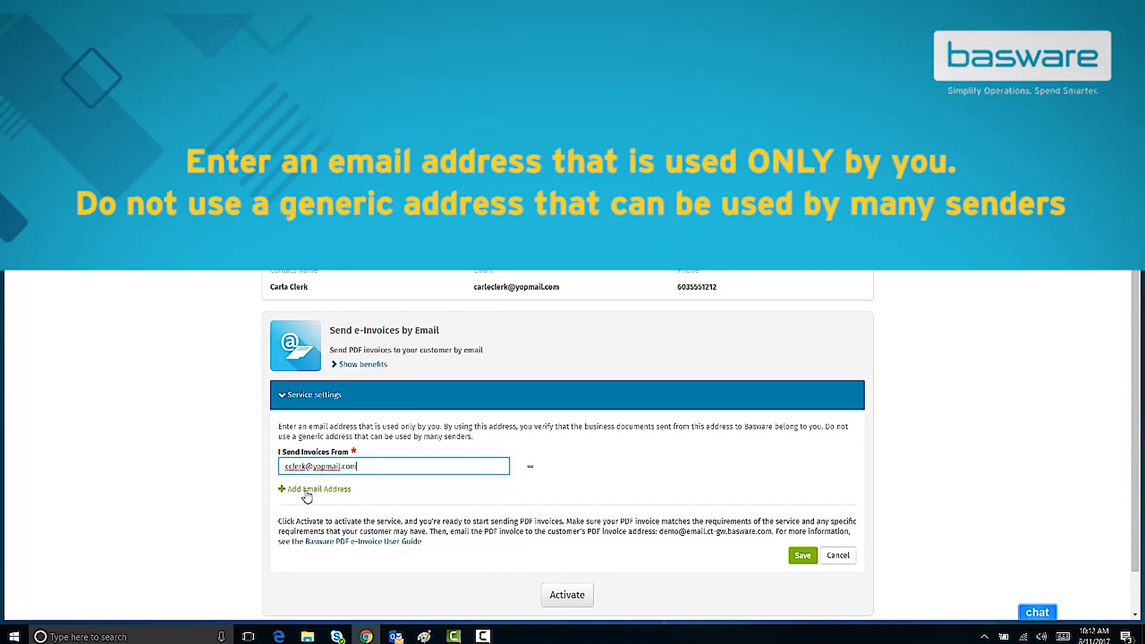
- Add a second sender address field and enter the company billing e-mail address
click(304, 491)
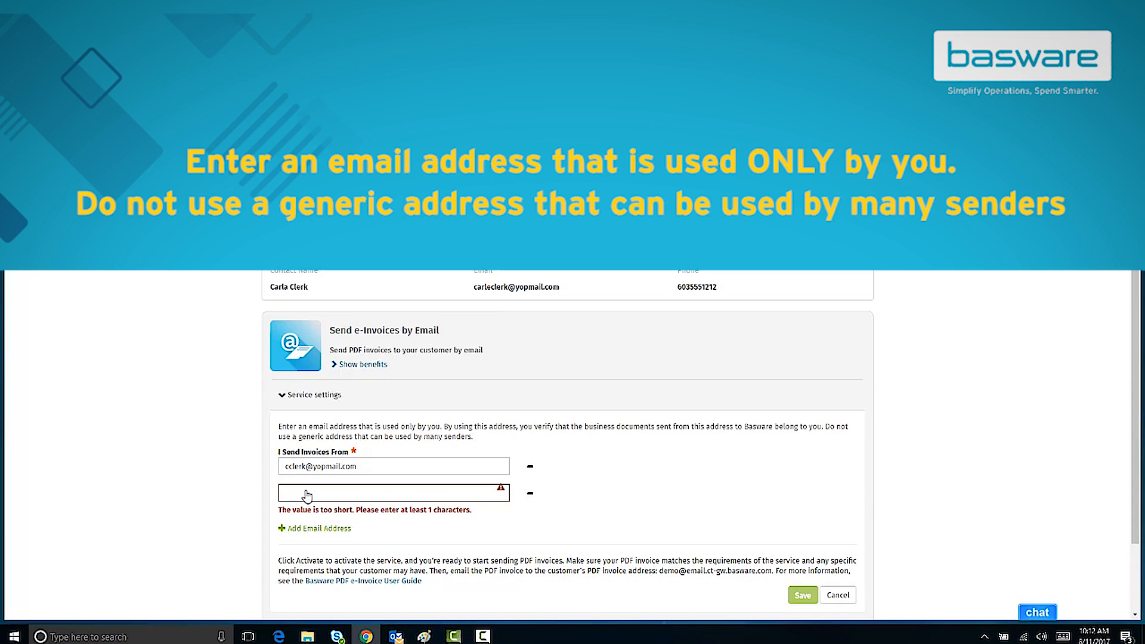
click(307, 494)
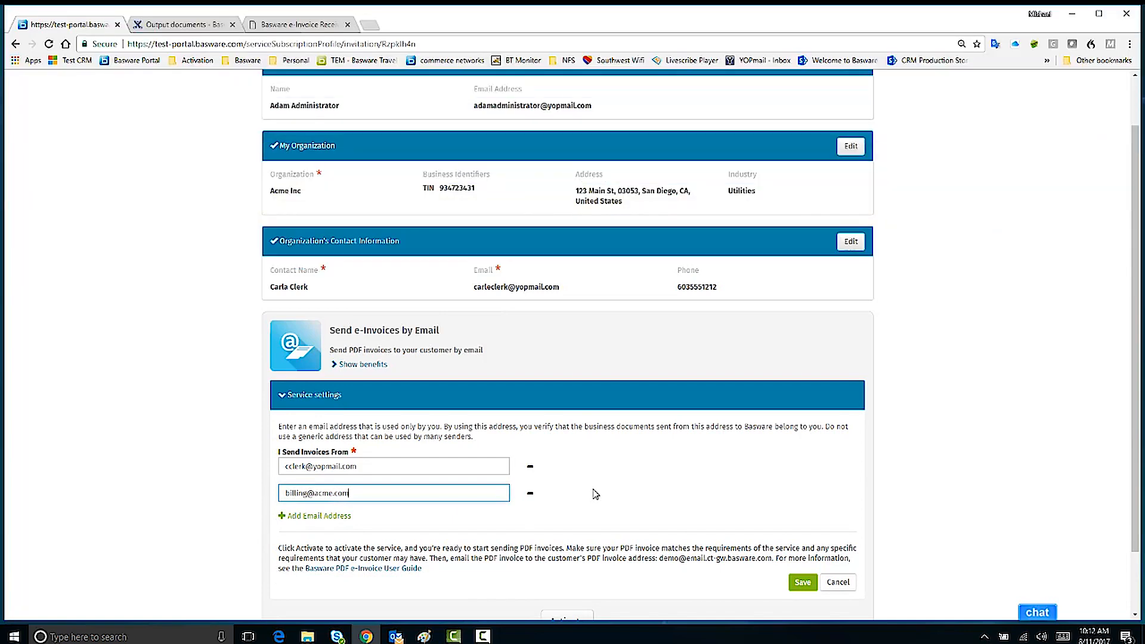
scroll(594, 494, down, 1)
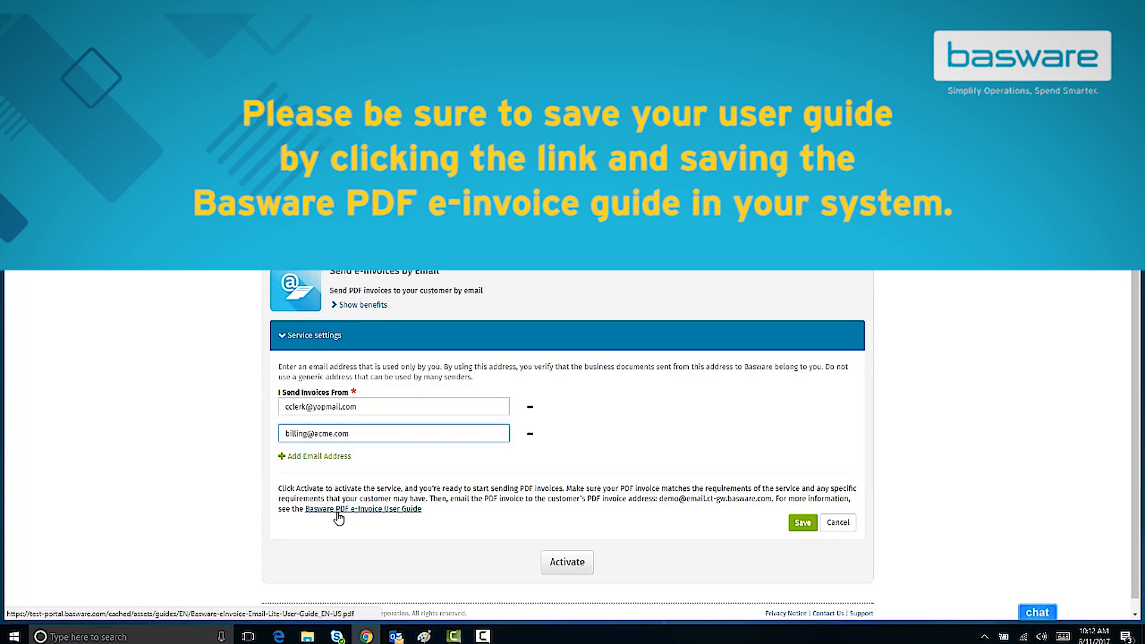
- Save a copy of the e-Invoice User Guide, select the PDF invoice address, and save the sender addresses
right_click(338, 512)
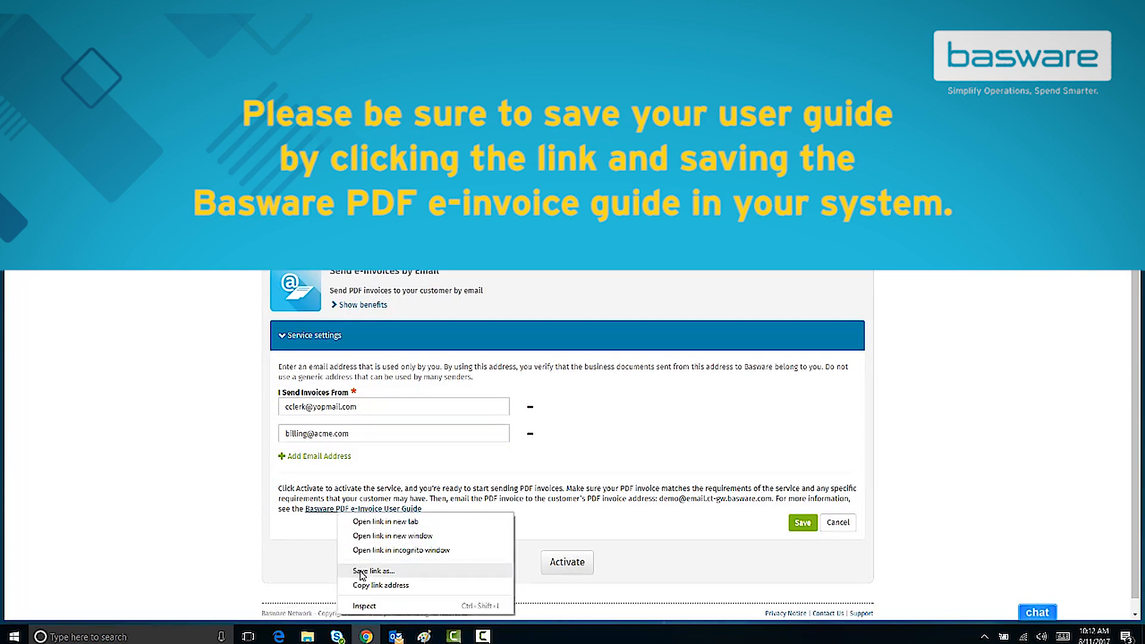
click(650, 522)
drag(661, 502, 773, 500)
key(ctrl+c)
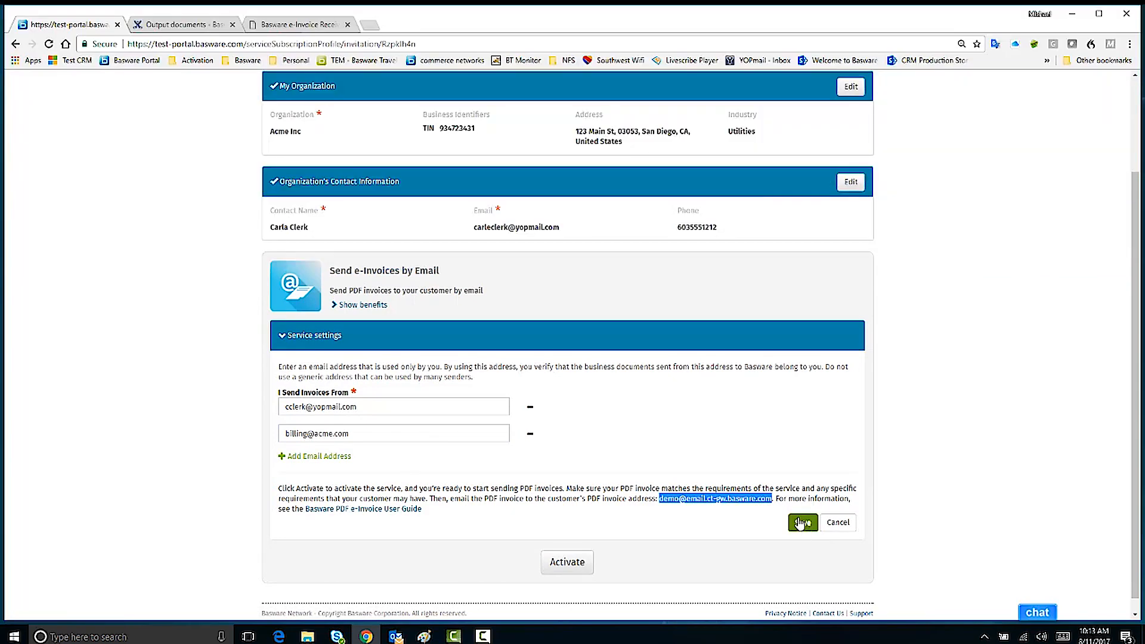
click(803, 522)
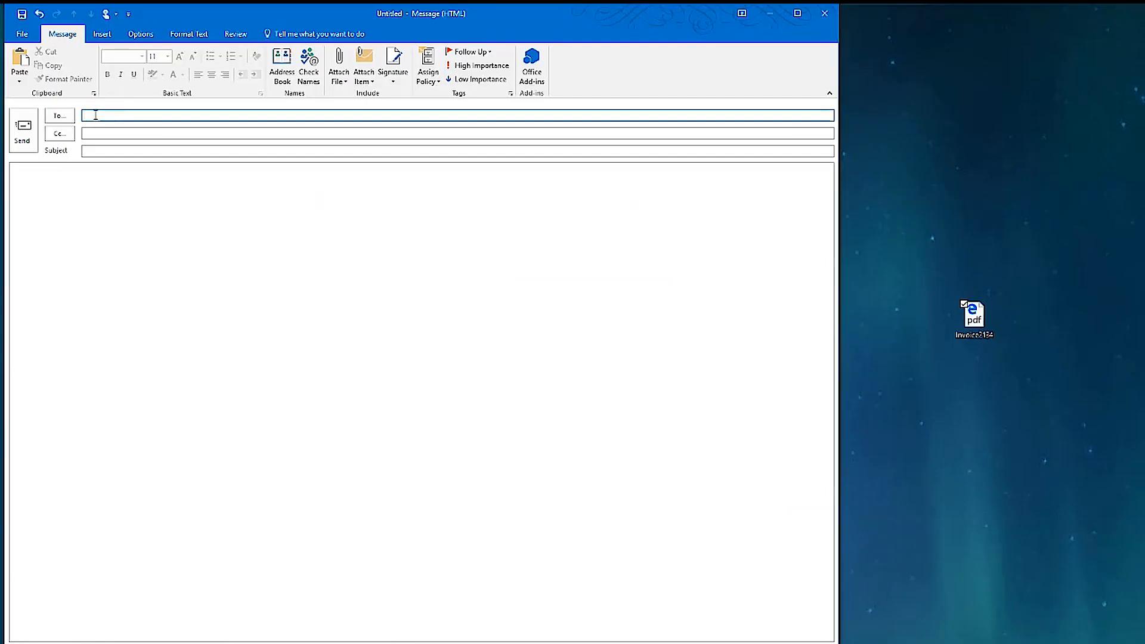
- Address the message to the Basware PDF invoice address, subject 'Invoice', and attach Invoice2134.pdf
key(ctrl+v)
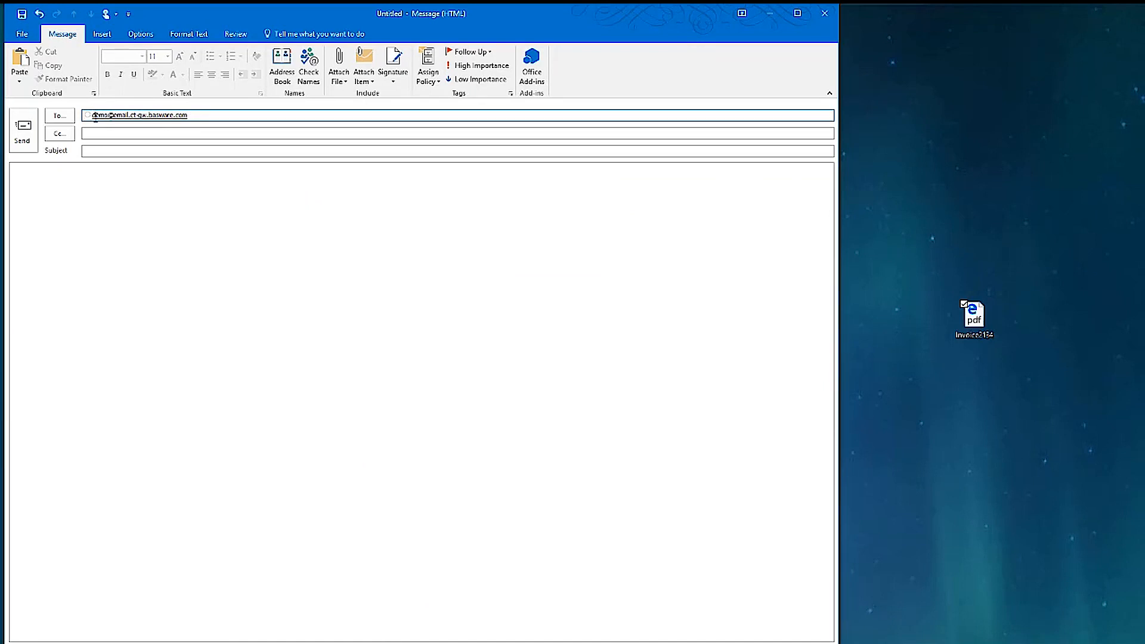
click(110, 152)
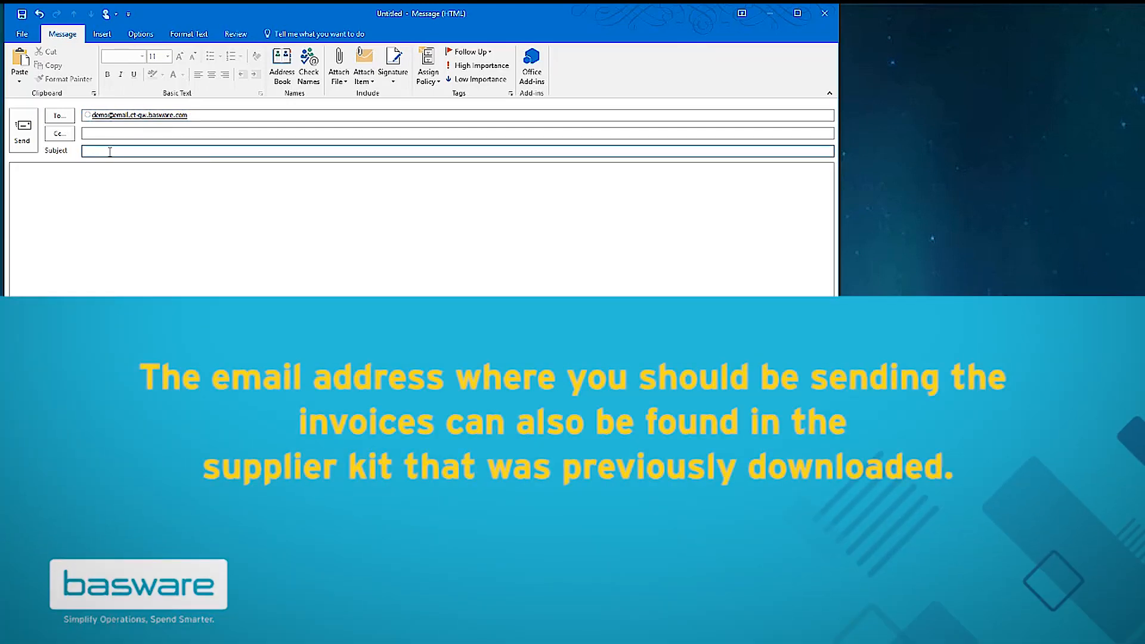
text(Invoice)
drag(537, 388, 502, 226)
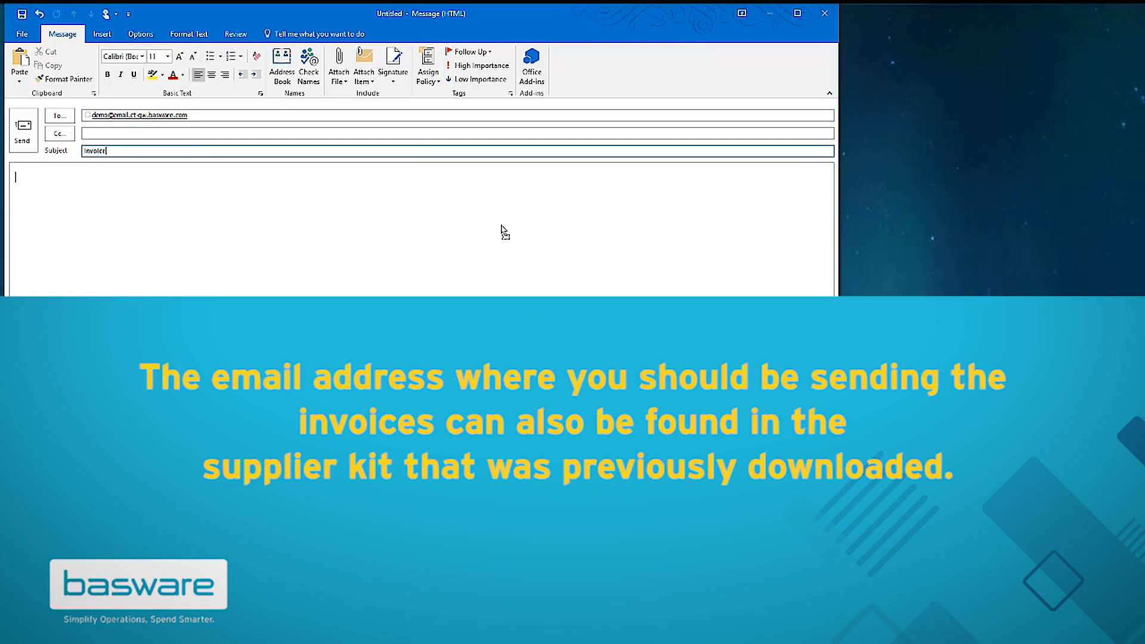